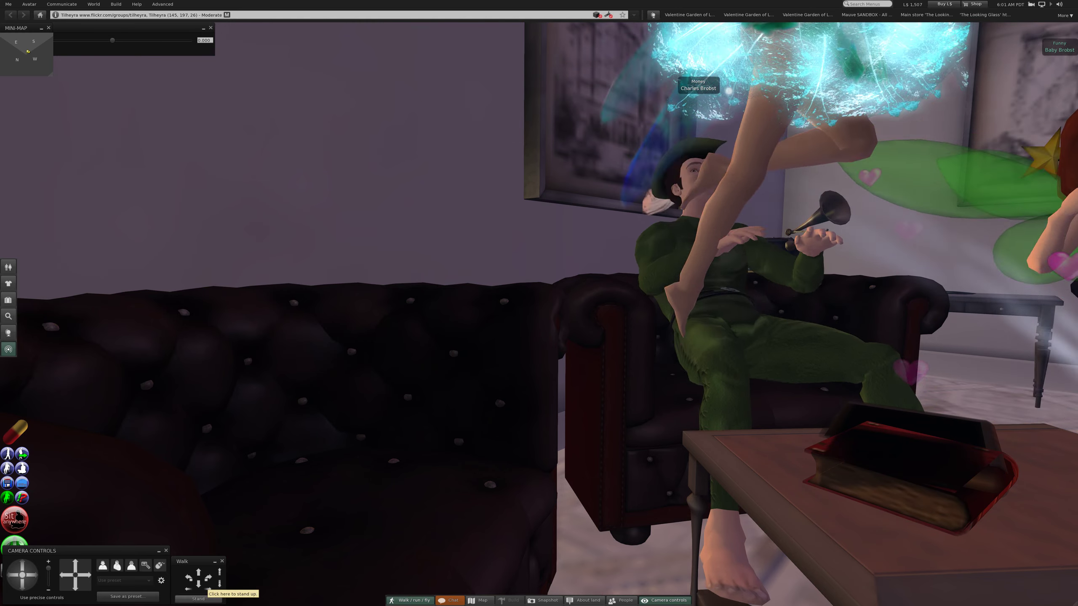
Stand up from the armchair, open nearby chat, and turn toward the window.
{"action": "left_click", "coordinate": [199, 598]}
{"action": "key", "text": "Return"}
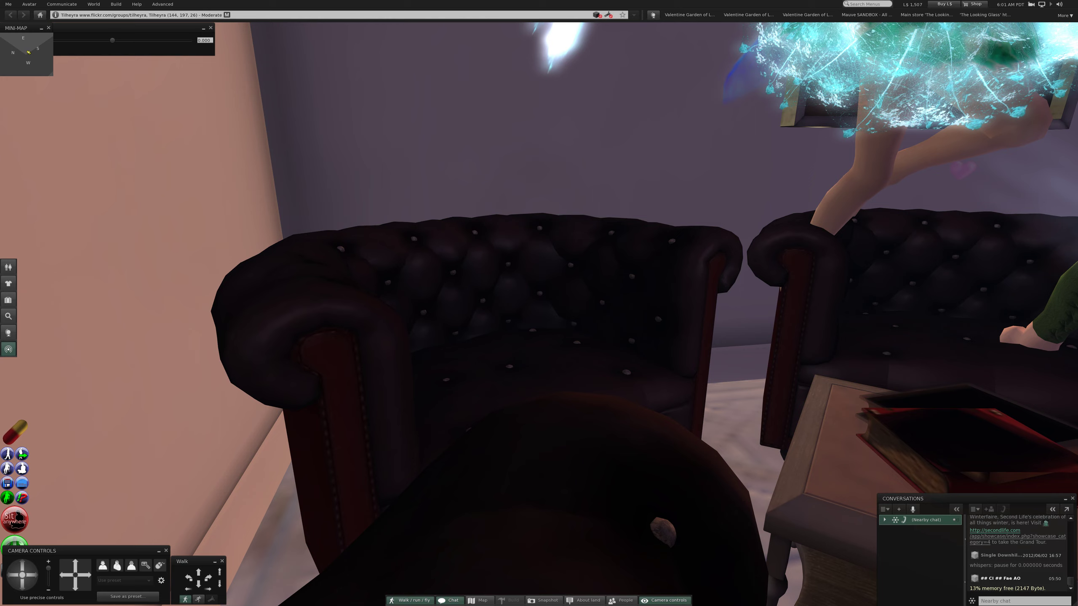
{"action": "key", "text": "Escape"}
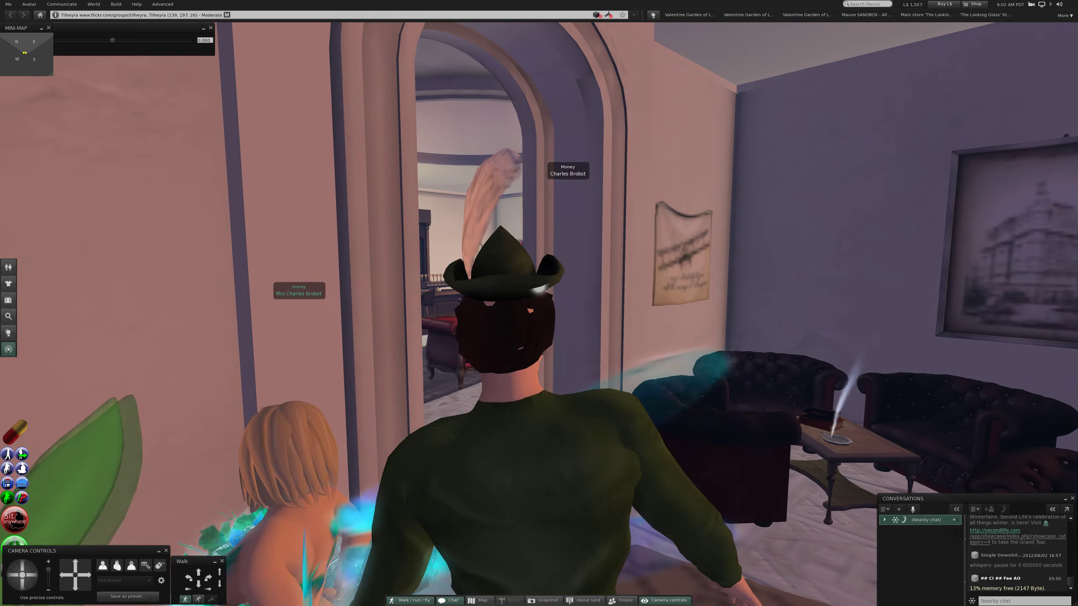
{"action": "key", "text": "Left"}
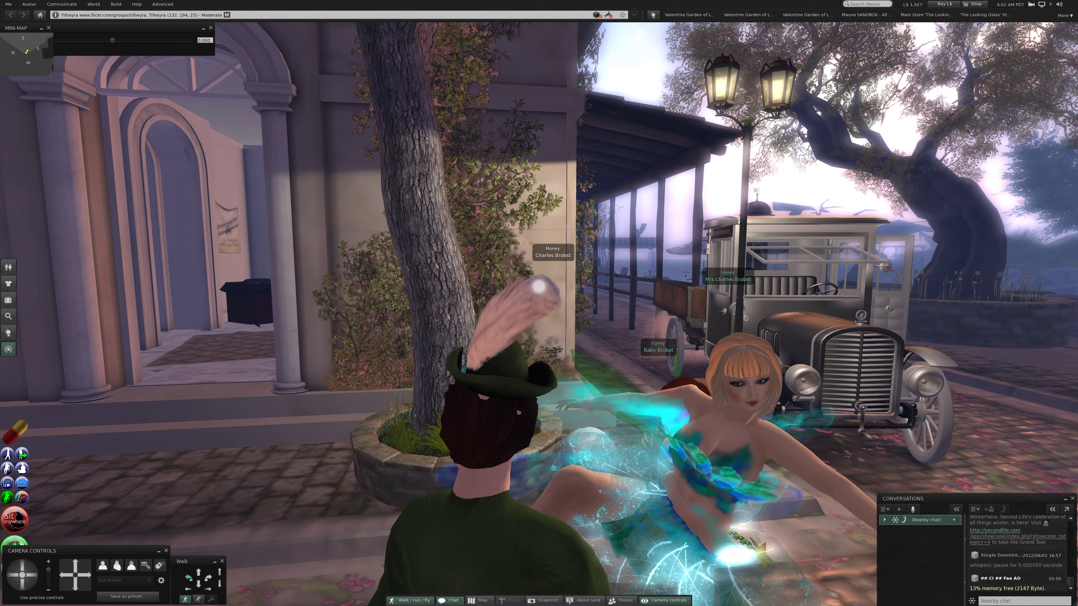
Walk the avatar down the street and turn toward the archway.
{"action": "key", "text": "Left"}
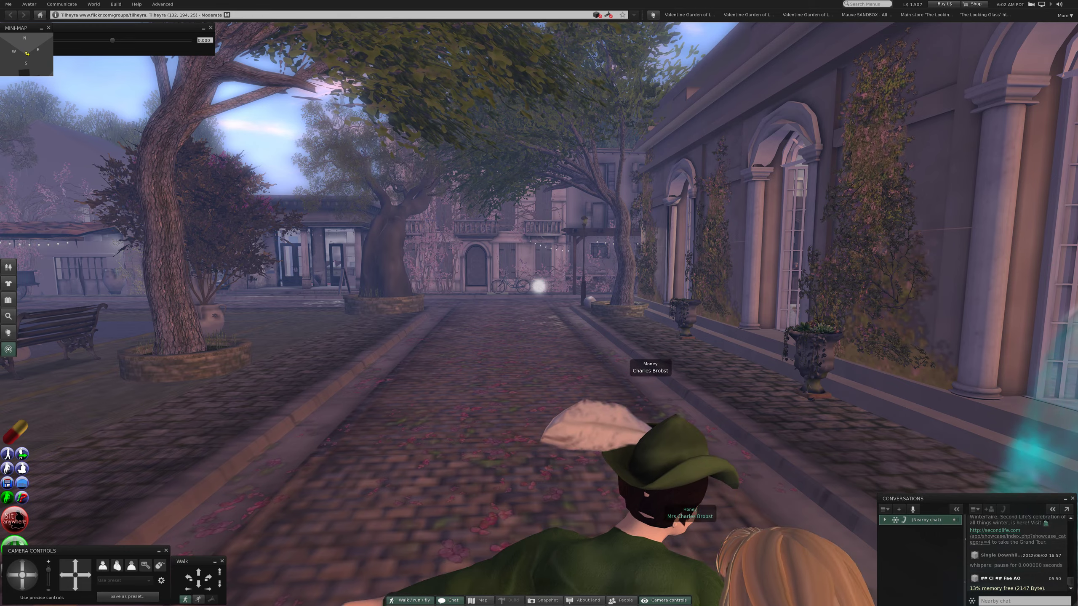
{"action": "key", "text": "Left"}
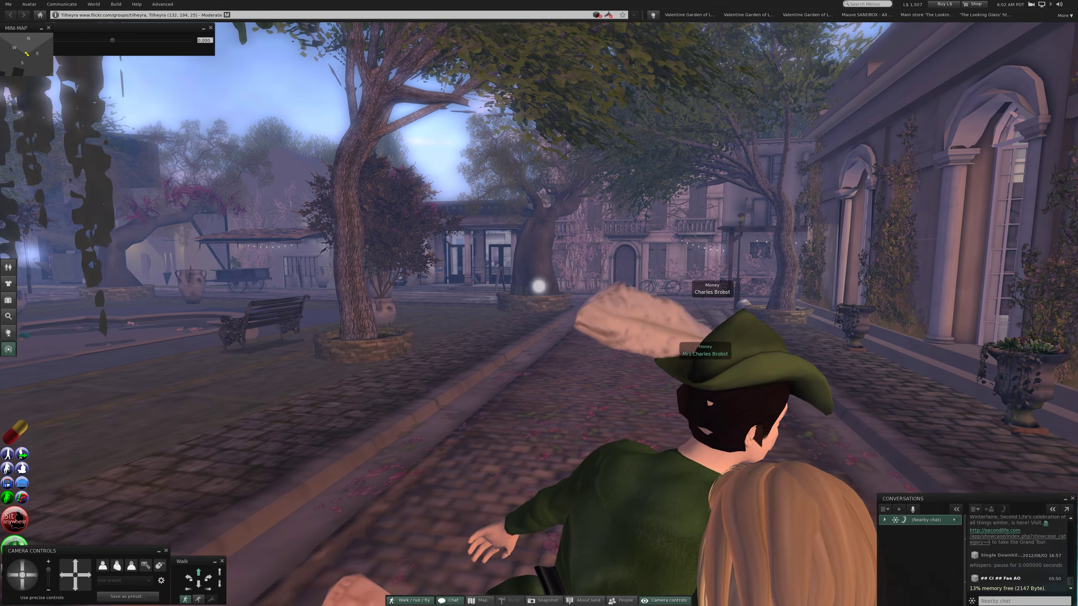
{"action": "key", "text": "Left"}
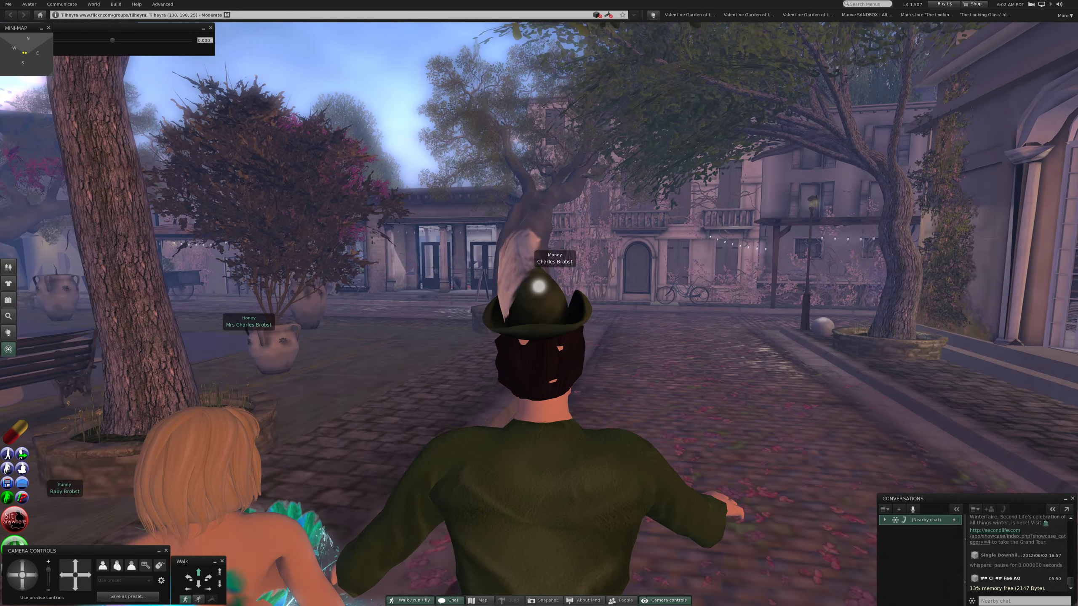
{"action": "key", "text": "Up"}
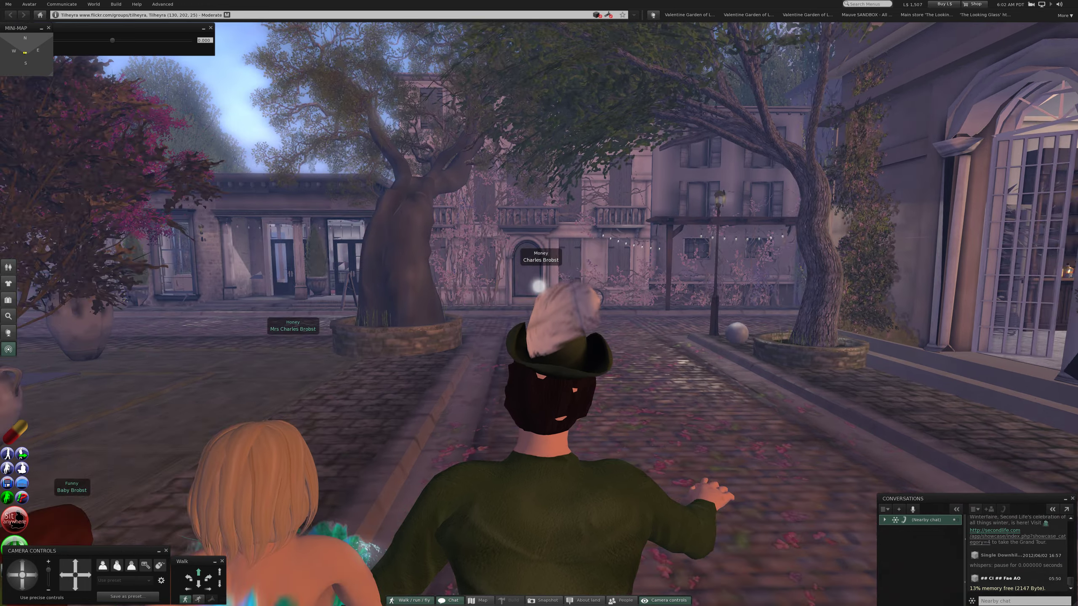
{"action": "key", "text": "Up"}
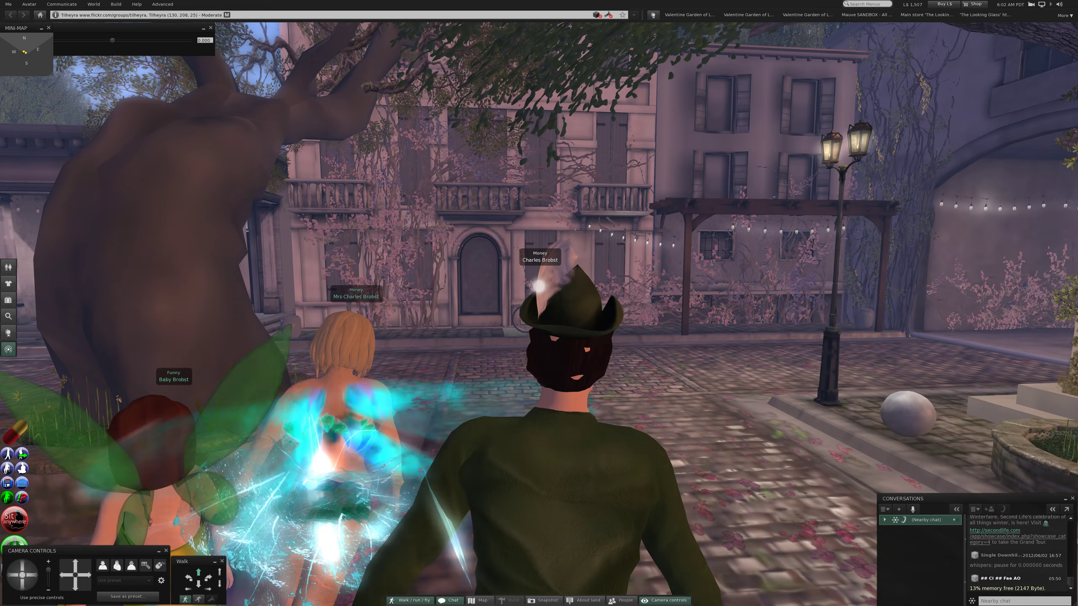
{"action": "key", "text": "Right"}
{"action": "key", "text": "Up"}
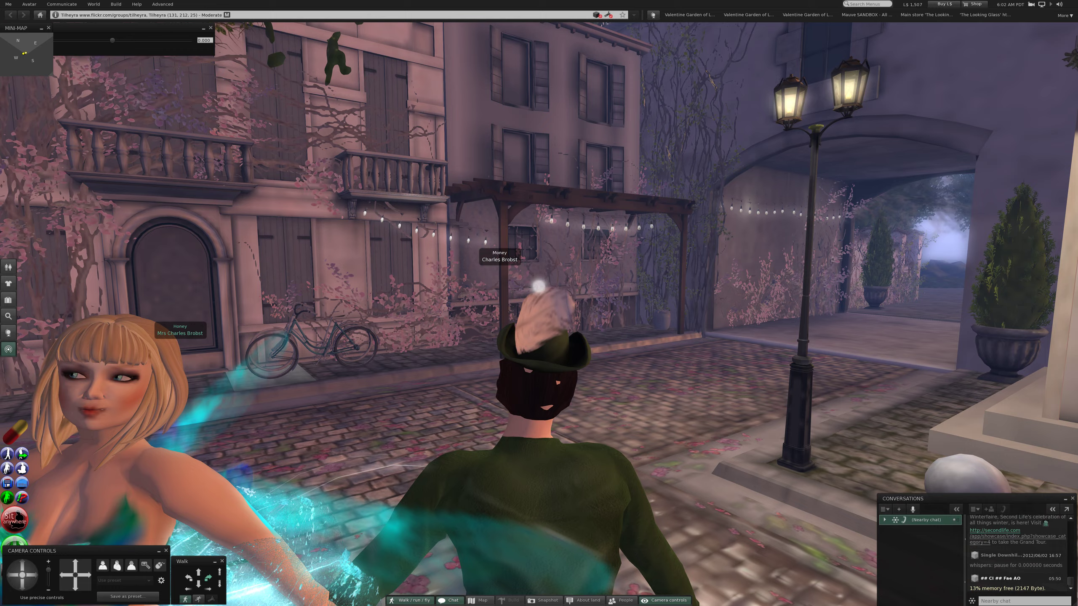
{"action": "key", "text": "Right"}
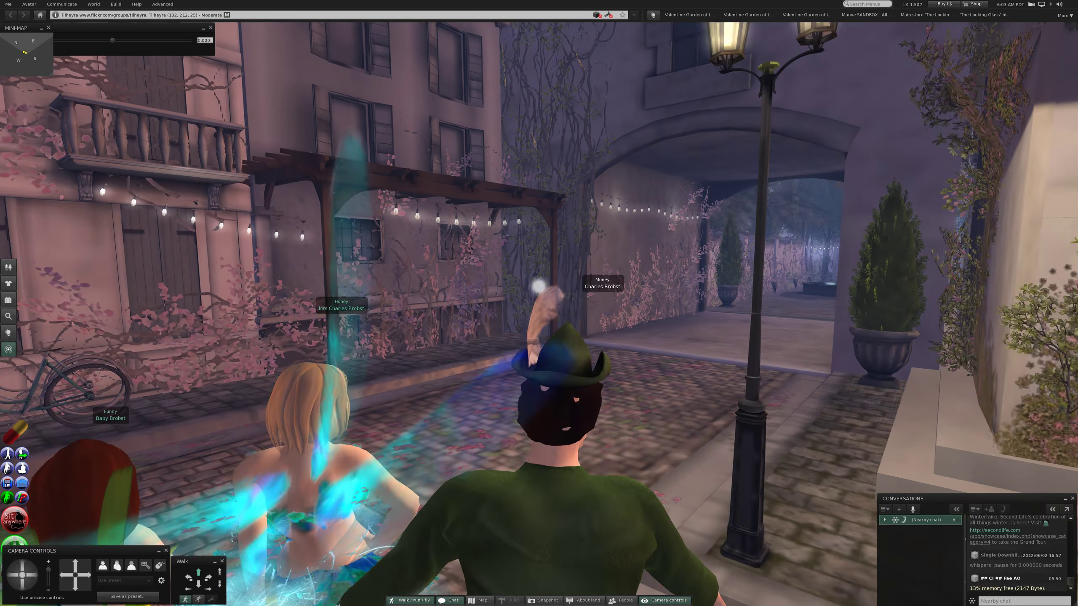
{"action": "key", "text": "Right"}
{"action": "key", "text": "Up"}
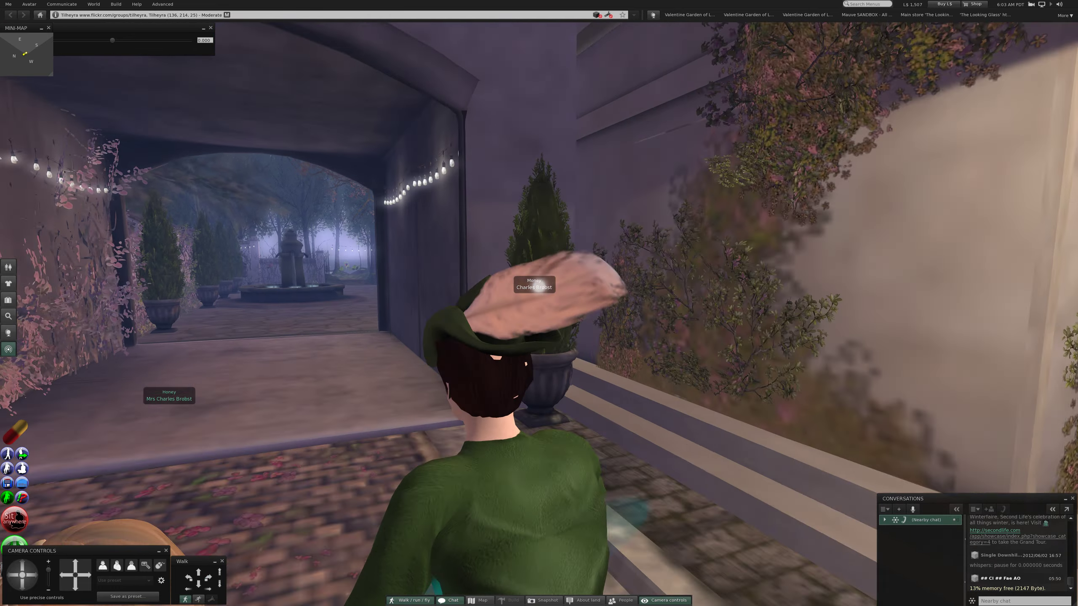
{"action": "key", "text": "Up"}
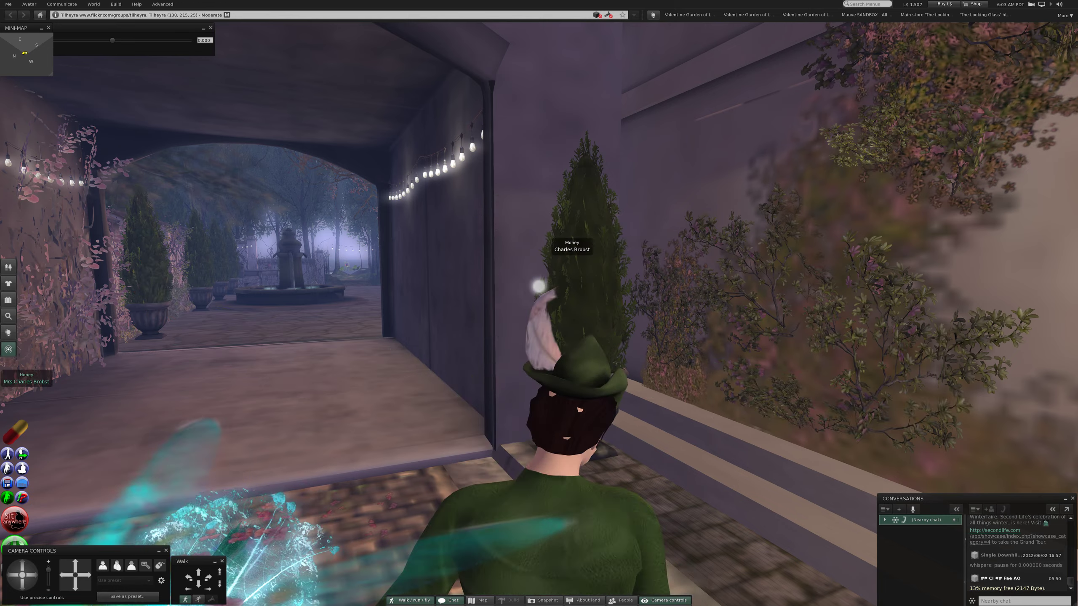
Go under the arch, through the fountain courtyard, and up to the café tables.
{"action": "key", "text": "Left"}
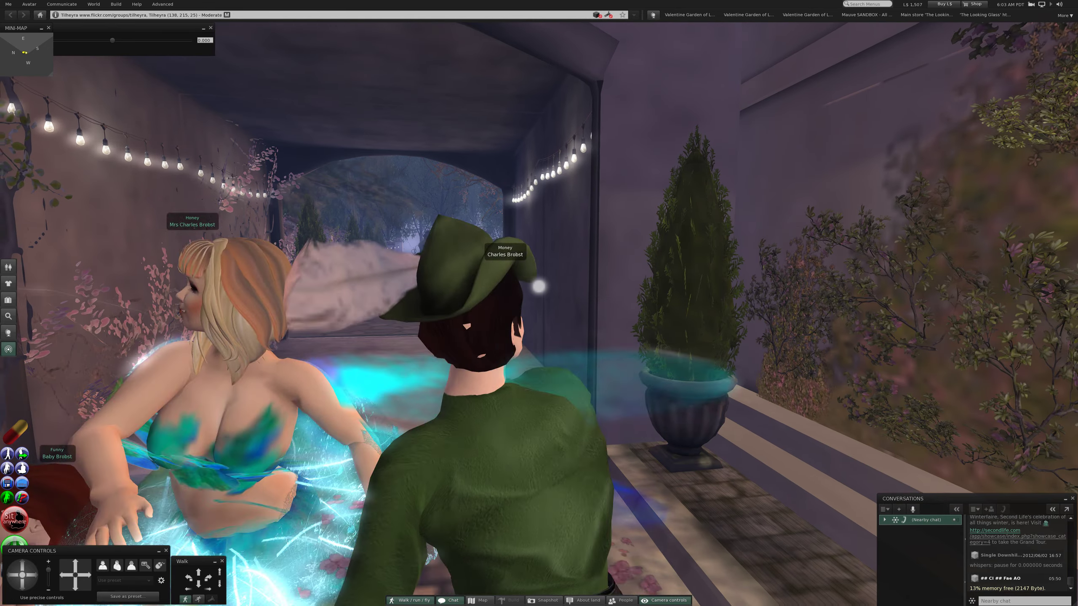
{"action": "key", "text": "Up"}
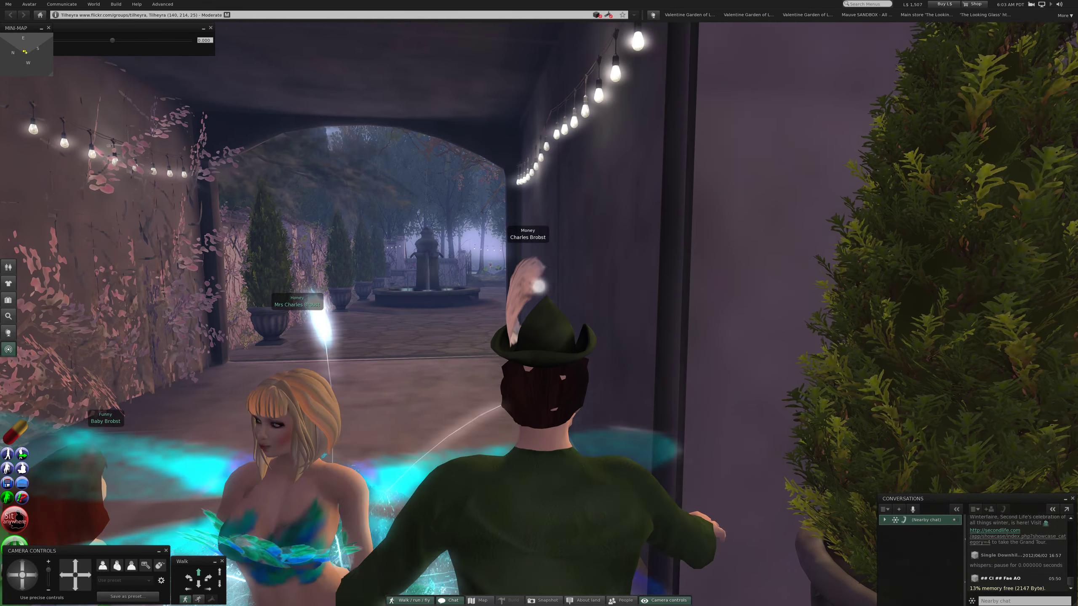
{"action": "key", "text": "Up"}
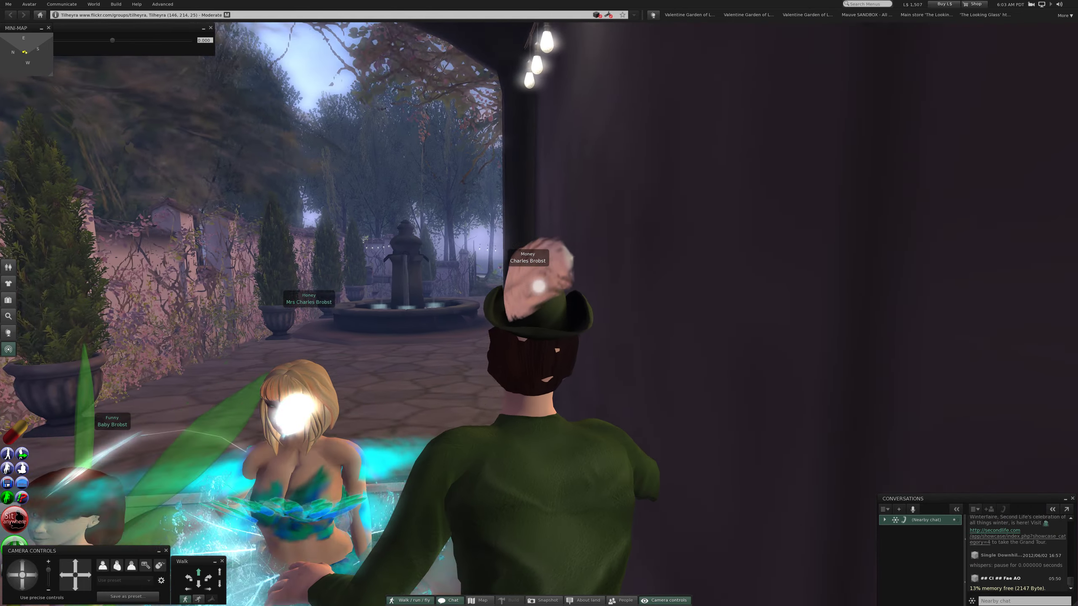
{"action": "key", "text": "Up"}
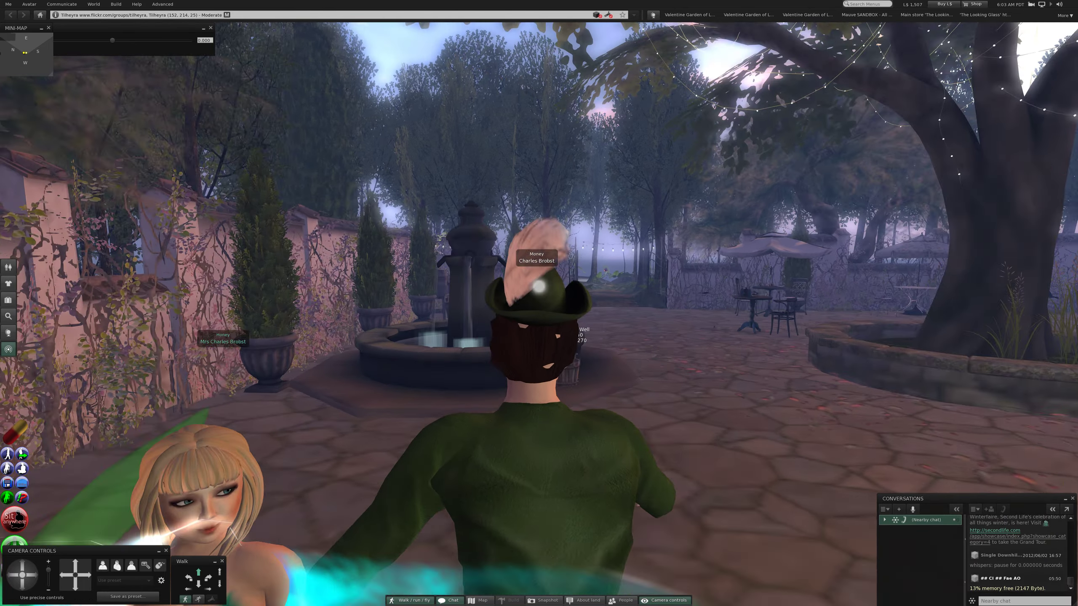
{"action": "key", "text": "Right"}
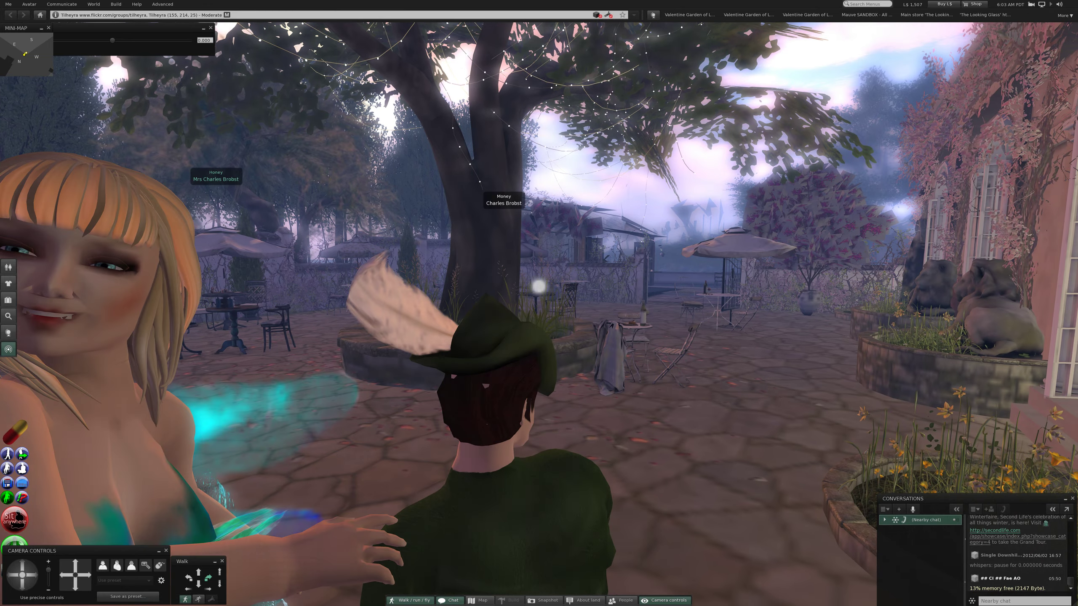
{"action": "key", "text": "Right"}
{"action": "key", "text": "Left"}
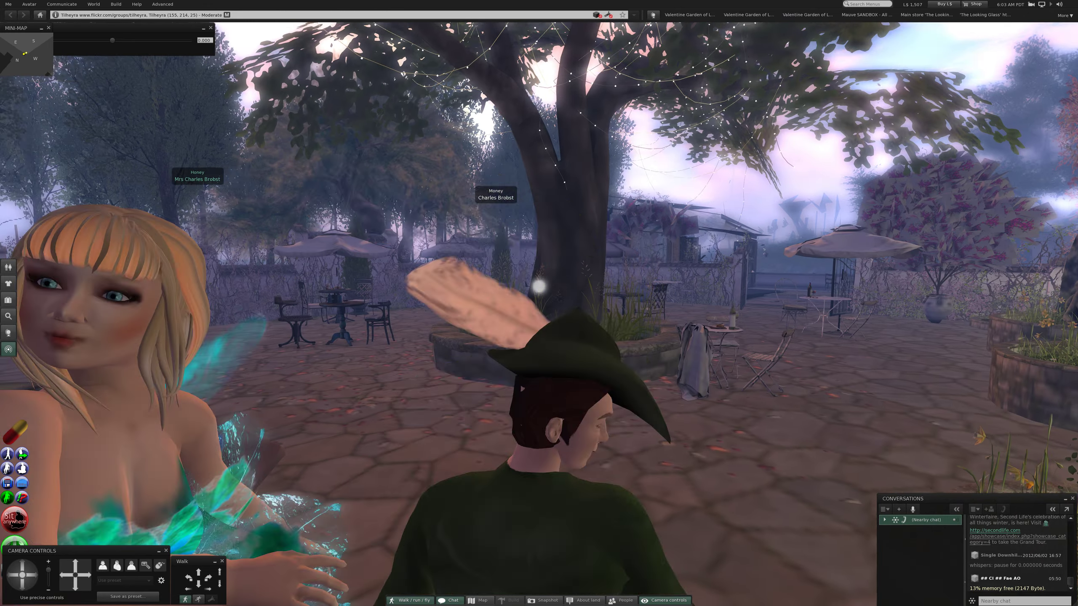
{"action": "key", "text": "Right"}
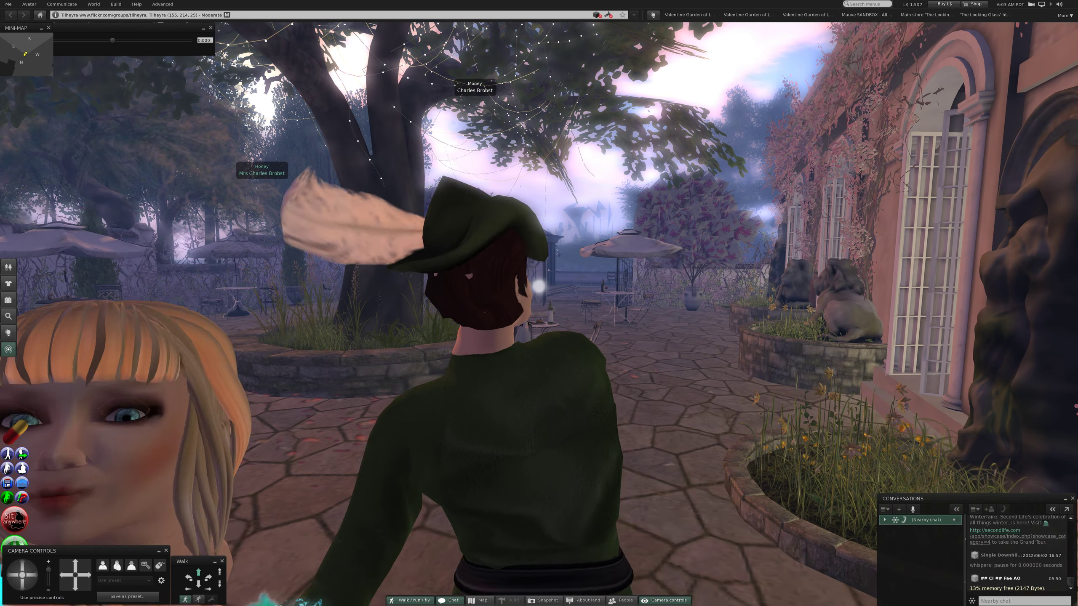
{"action": "key", "text": "Up"}
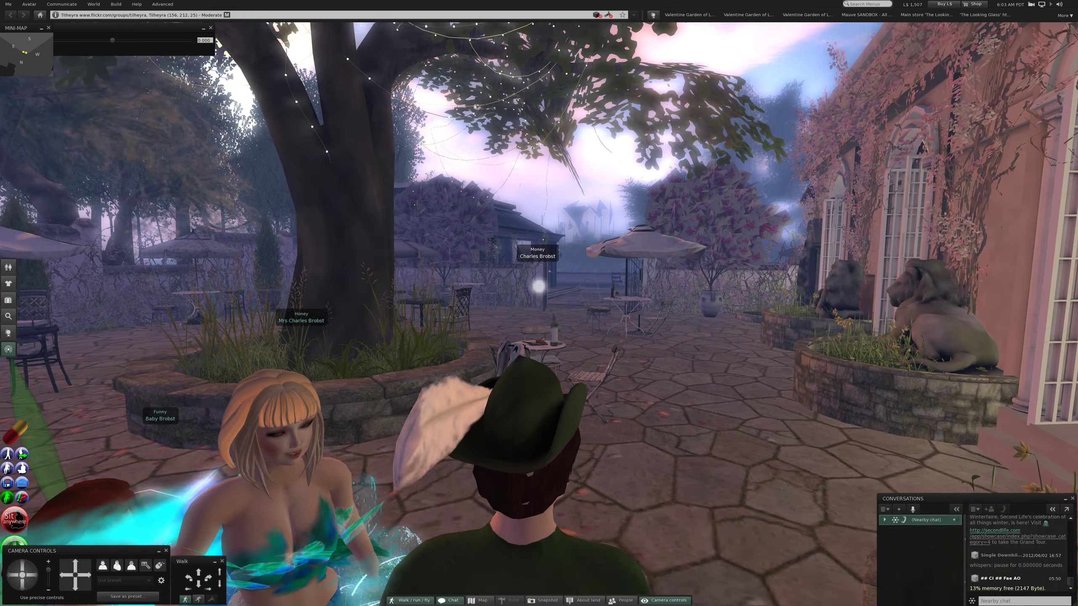
{"action": "key", "text": "Up"}
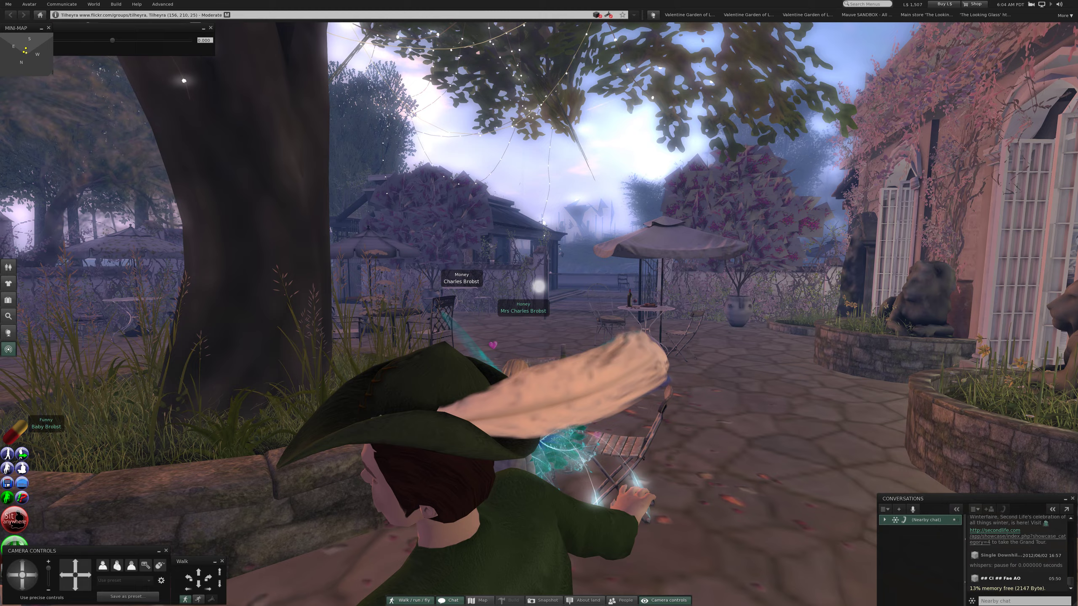
Sit with the winged avatar on the Spring Morning Chair, close its pose menu, and snapshot.
{"action": "key", "text": "Left"}
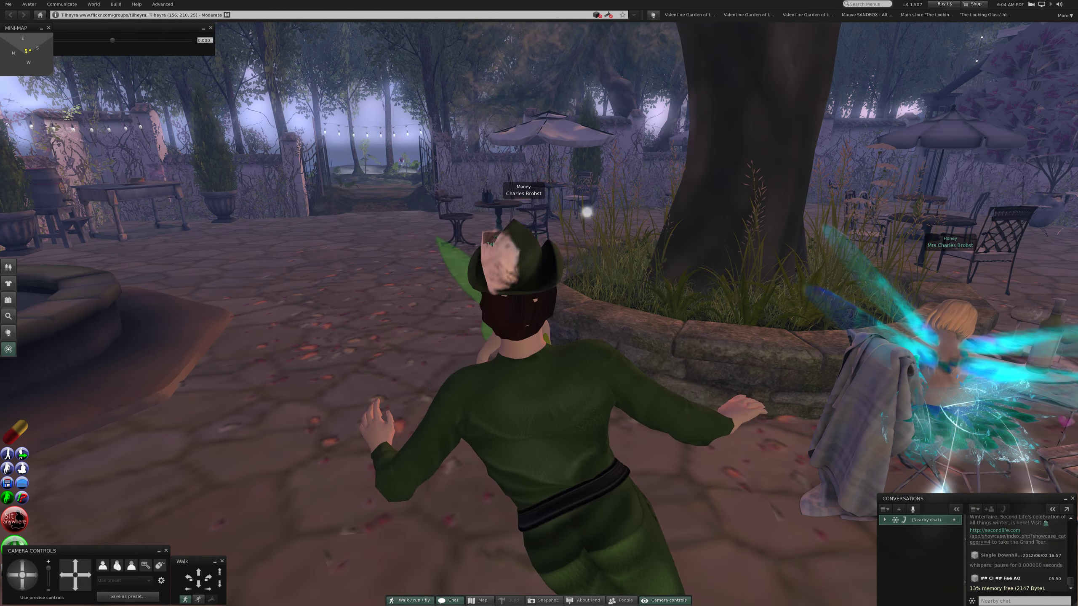
{"action": "key", "text": "Right"}
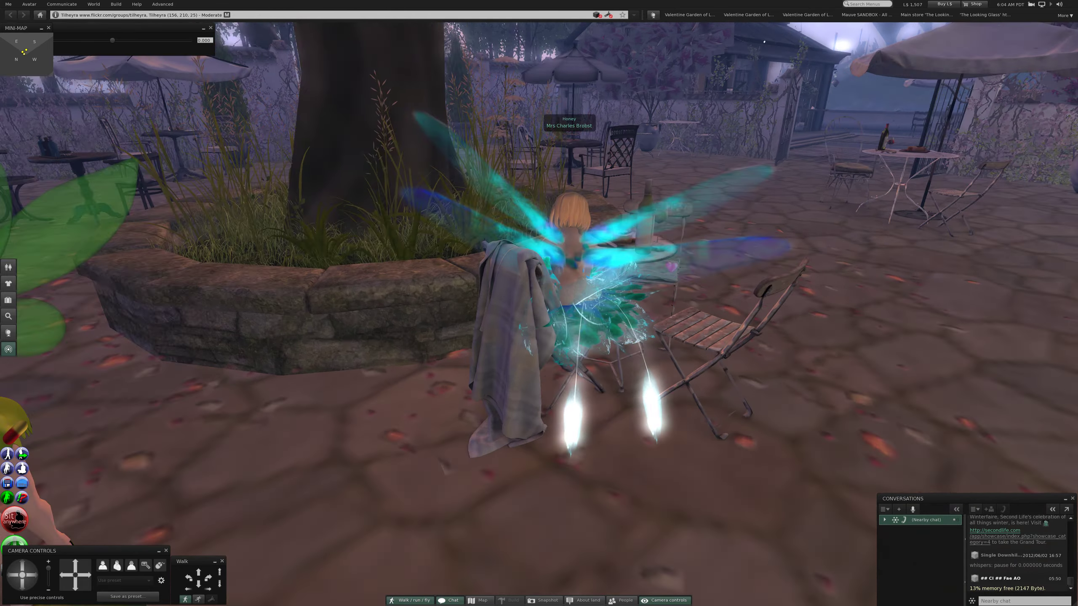
{"action": "key", "text": "Up"}
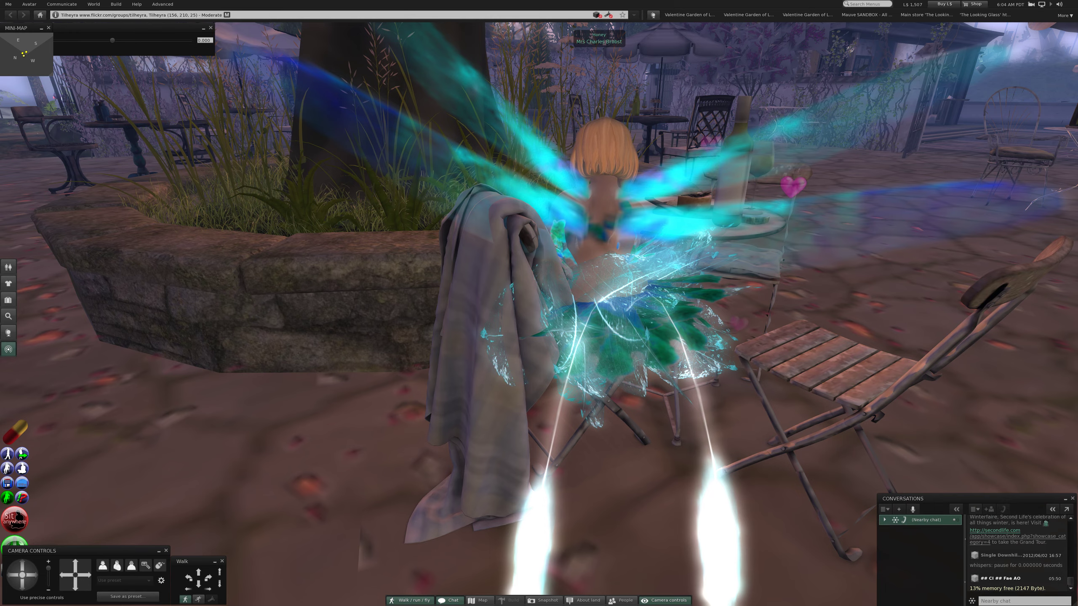
{"action": "right_click", "coordinate": [479, 427]}
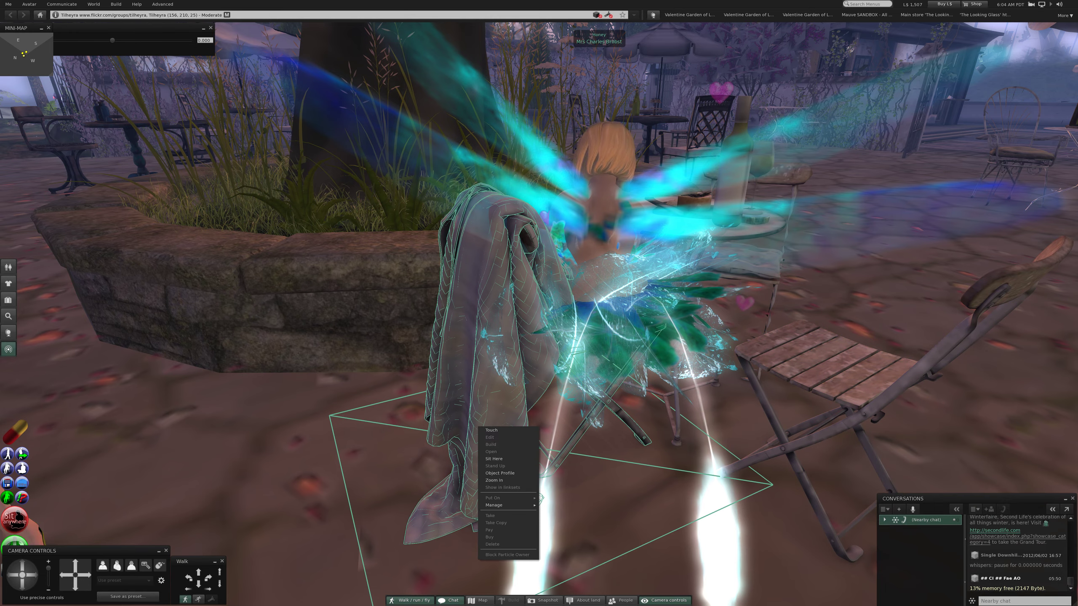
{"action": "left_click", "coordinate": [495, 459]}
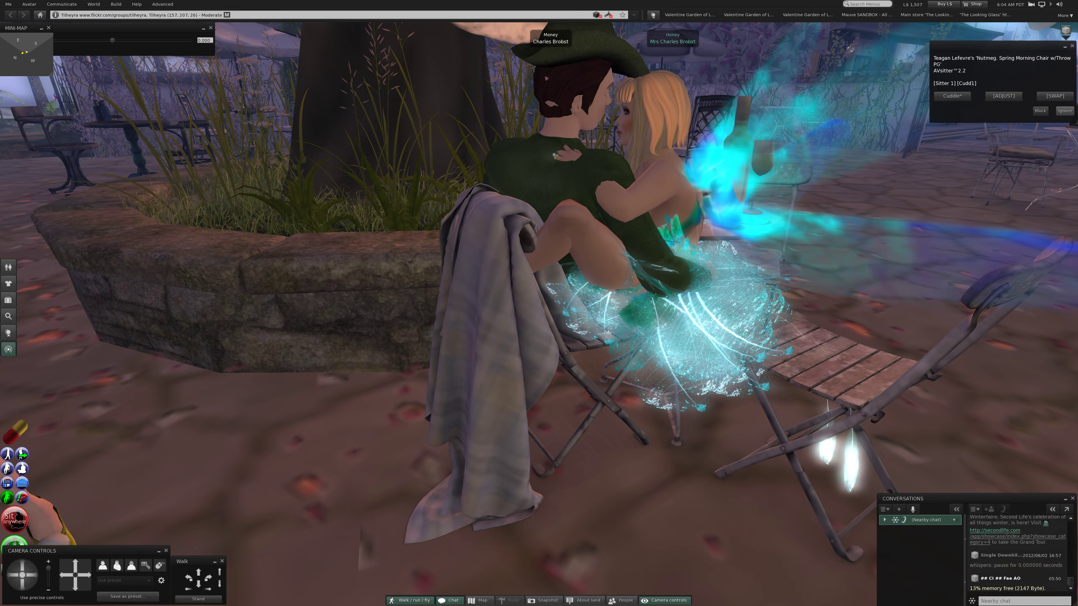
{"action": "left_click", "coordinate": [1064, 110]}
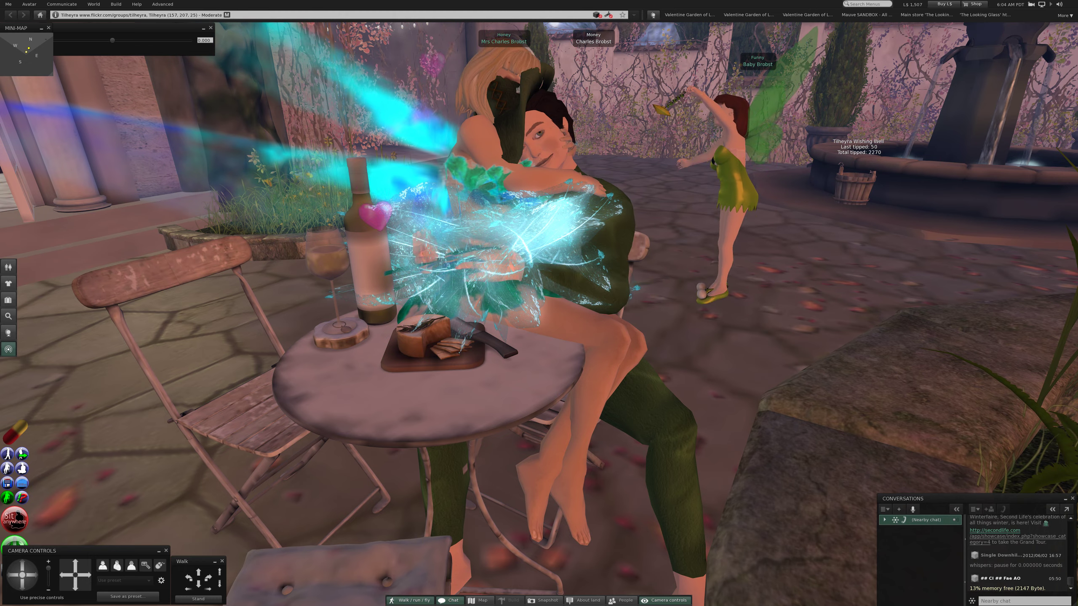
{"action": "key", "text": "ctrl+grave"}
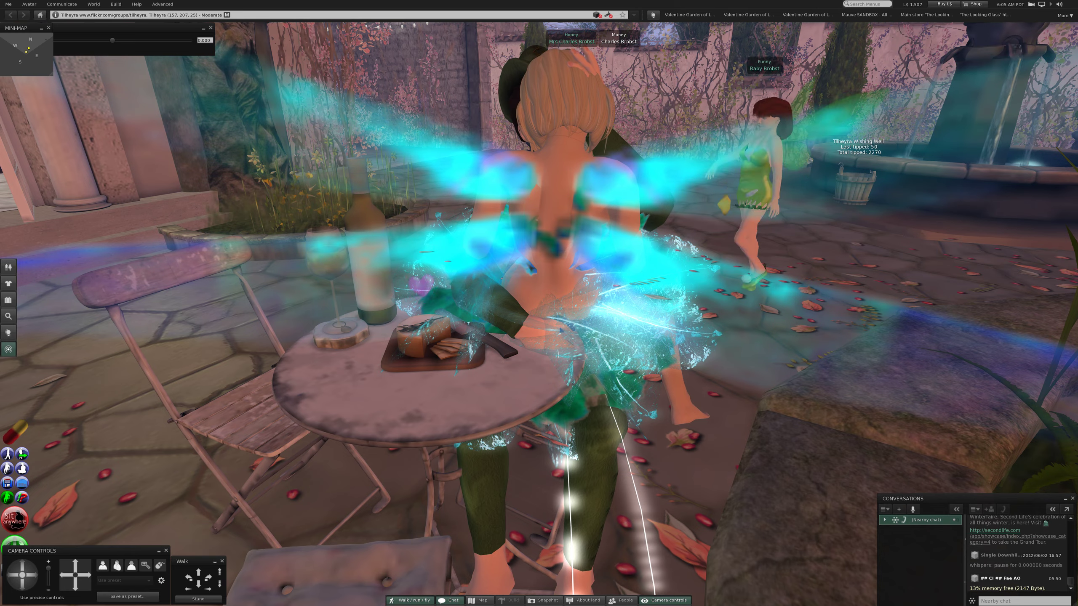
{"action": "key", "text": "Left"}
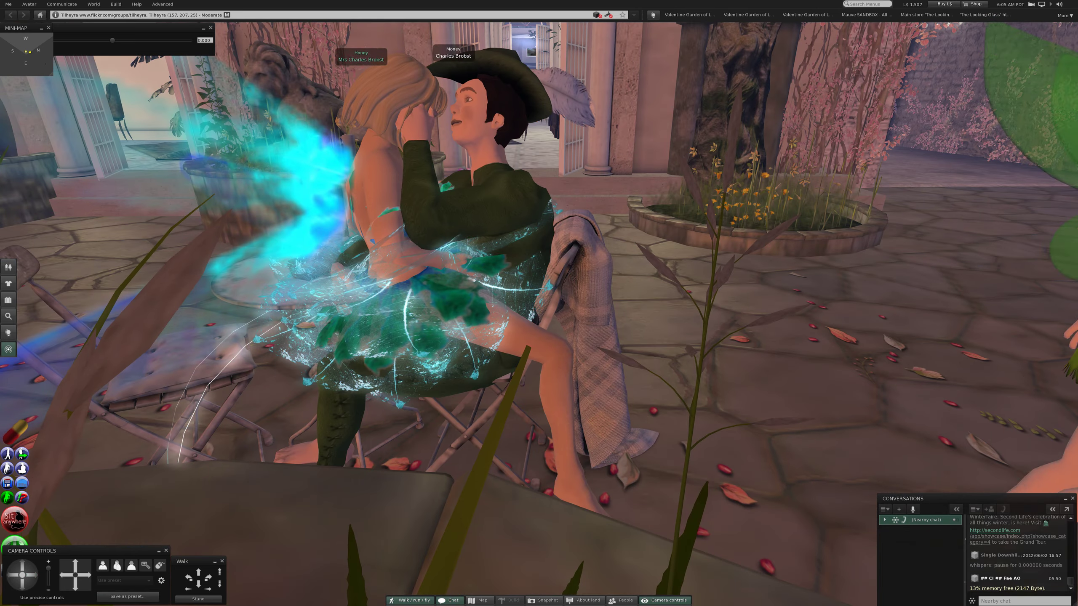
{"action": "key", "text": "Left"}
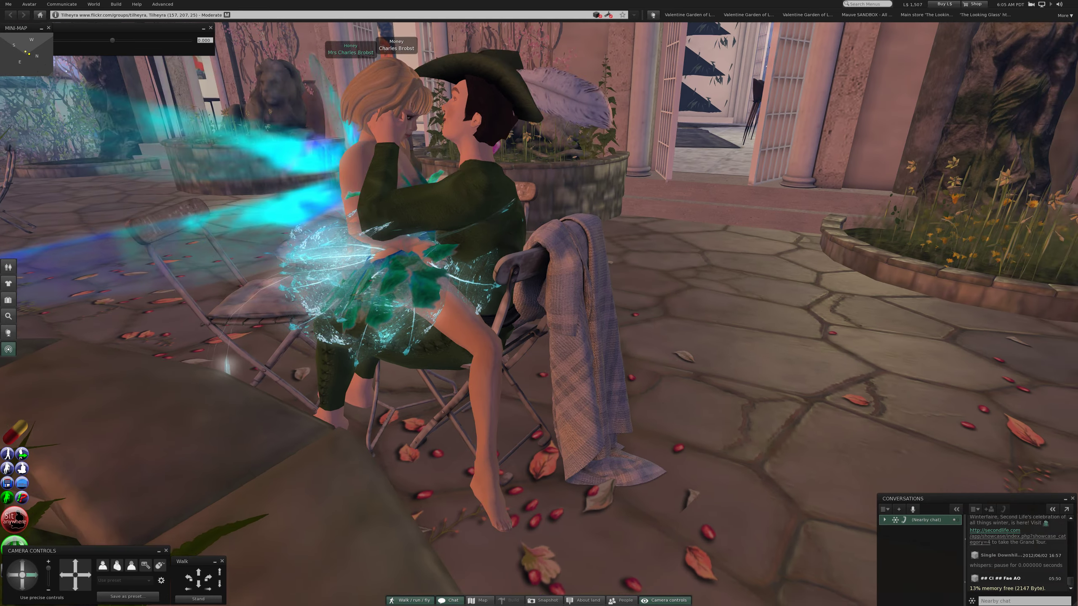
{"action": "key", "text": "Left"}
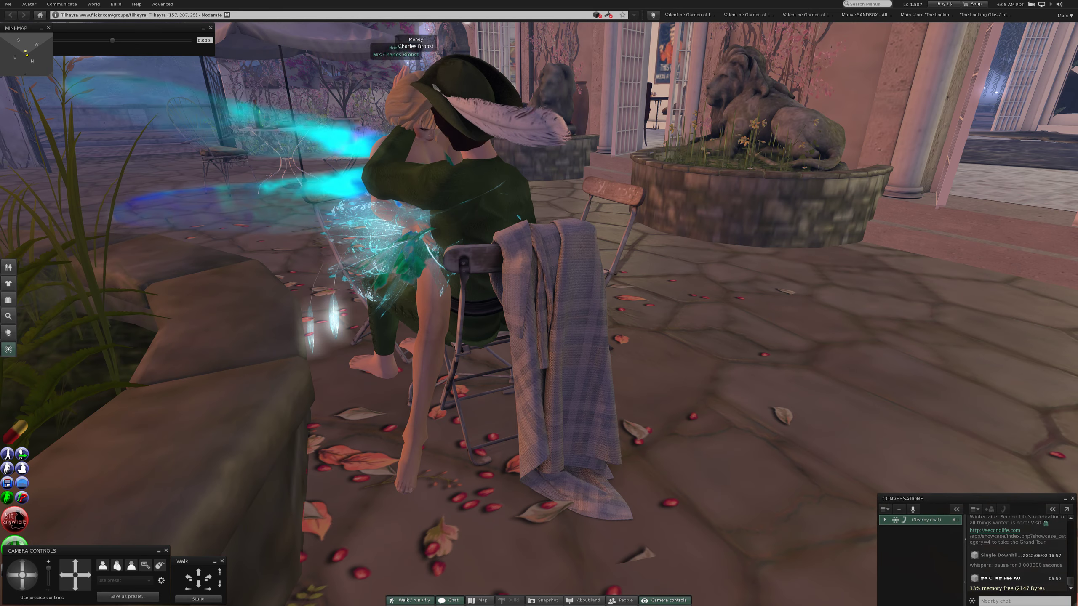
{"action": "key", "text": "Left"}
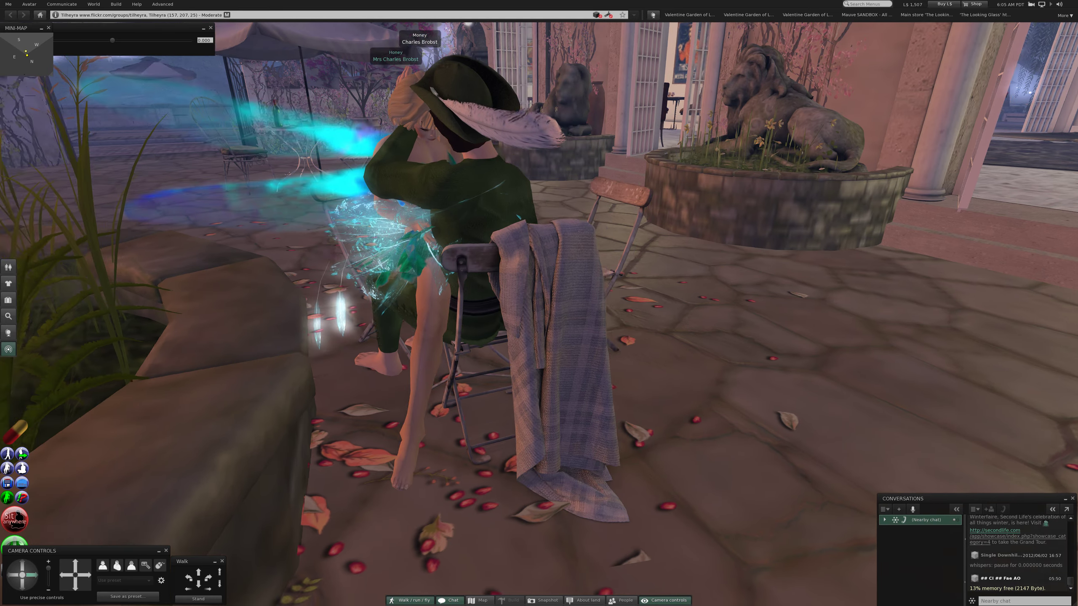
{"action": "key", "text": "Left"}
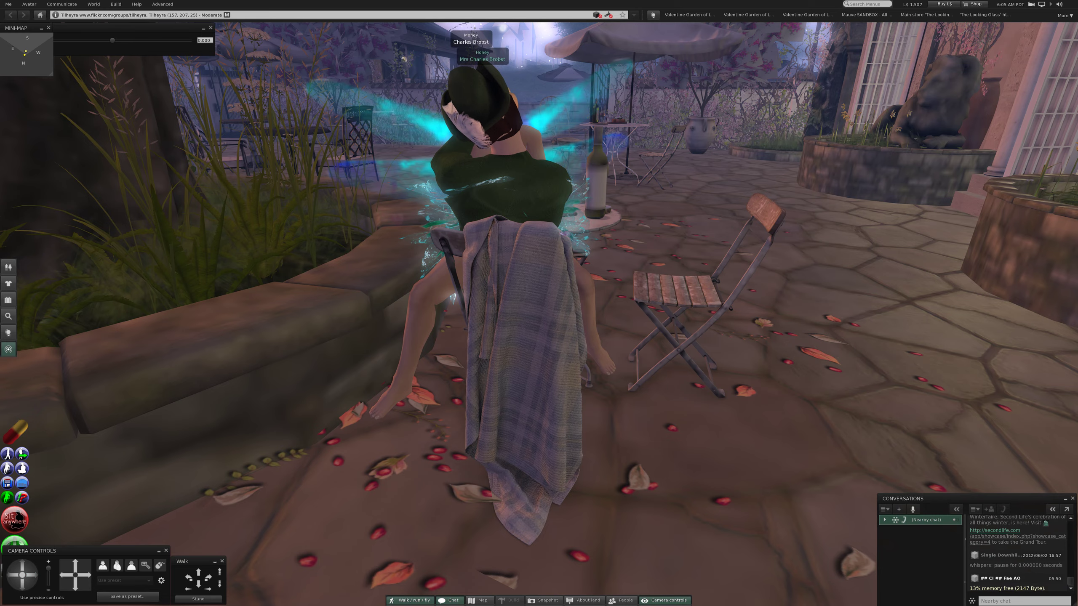
{"action": "key", "text": "Left"}
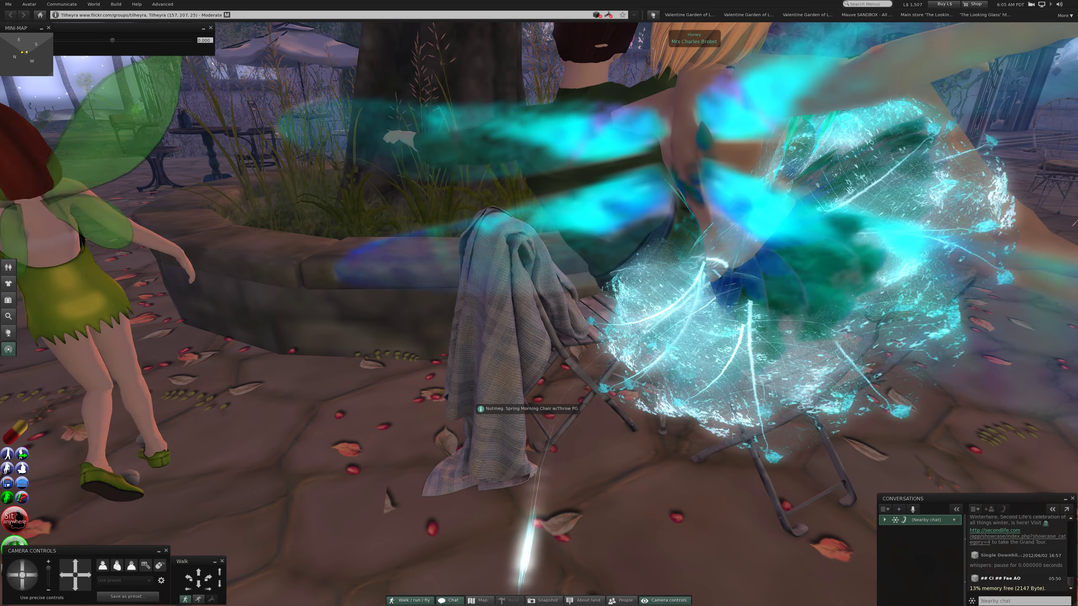
Reset the camera view to behind the avatar.
{"action": "key", "text": "Escape"}
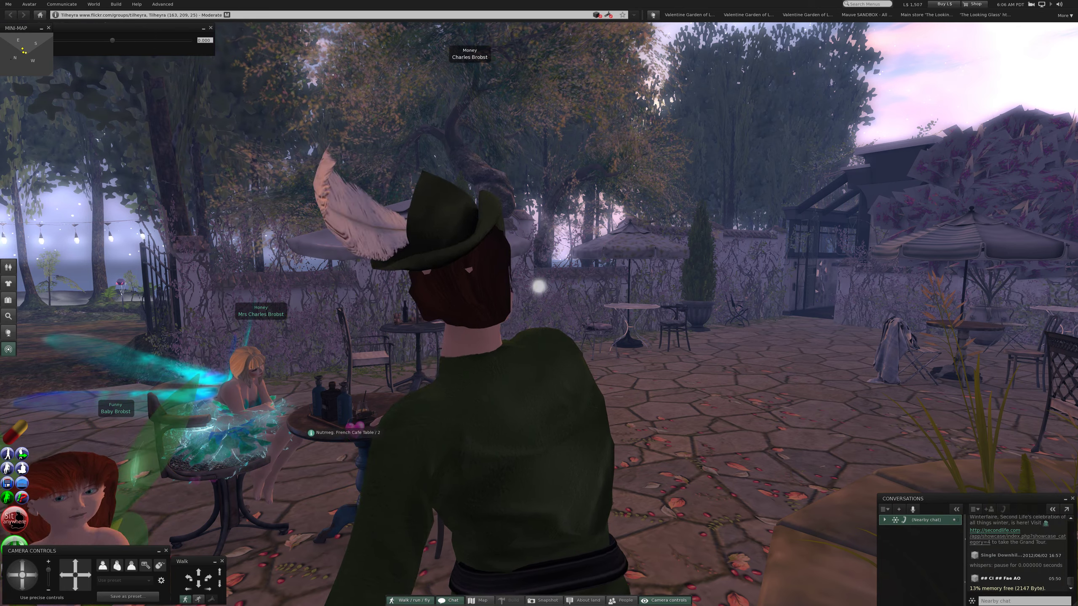
Bring the café table into view and sit the couple on the iron café chair.
{"action": "key", "text": "Escape"}
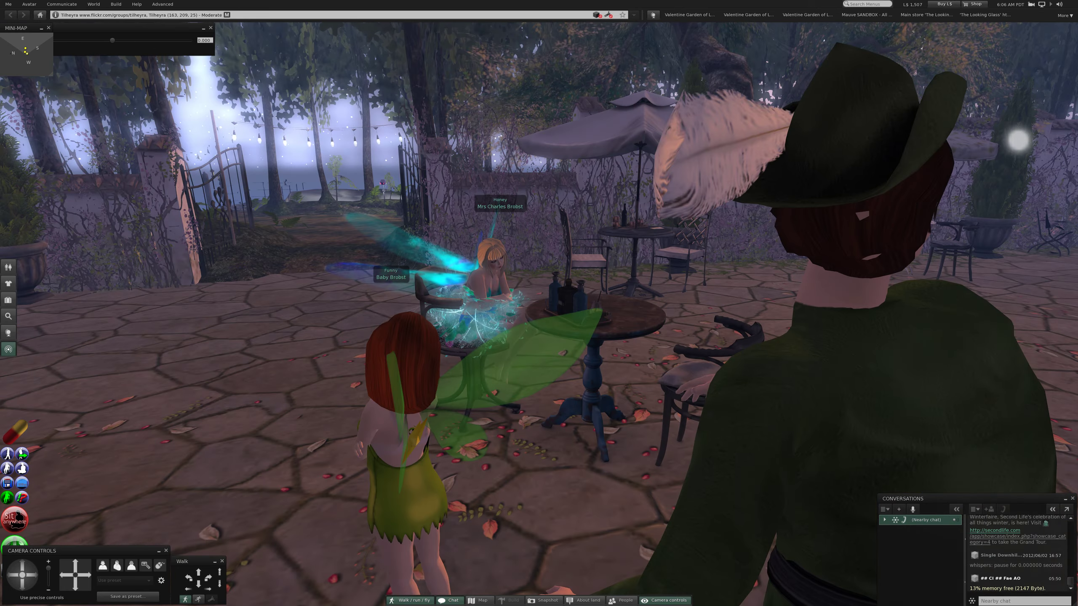
{"action": "key", "text": "Left"}
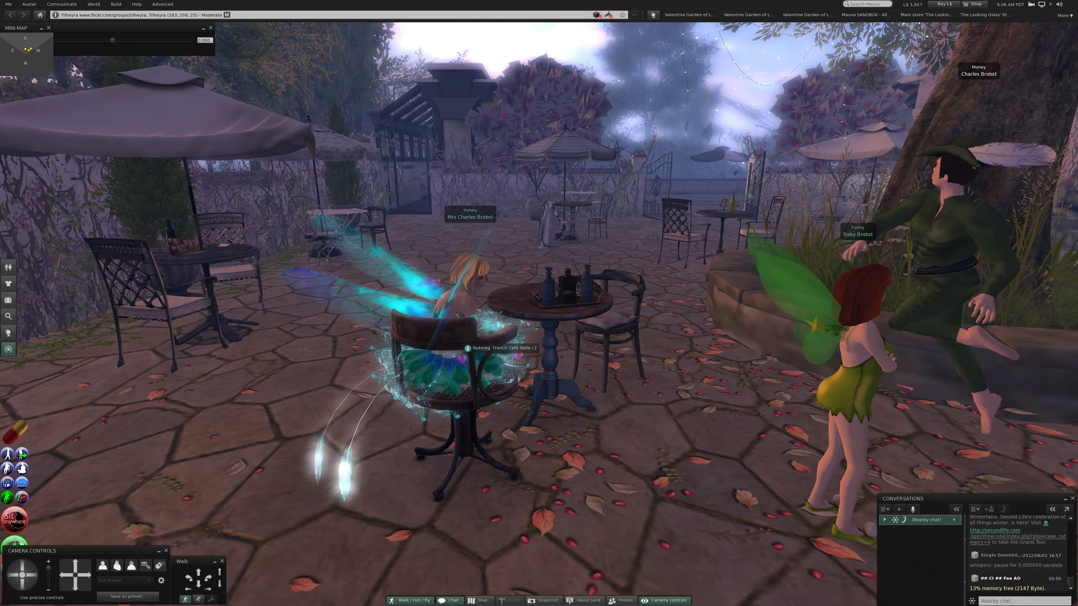
{"action": "right_click", "coordinate": [468, 336]}
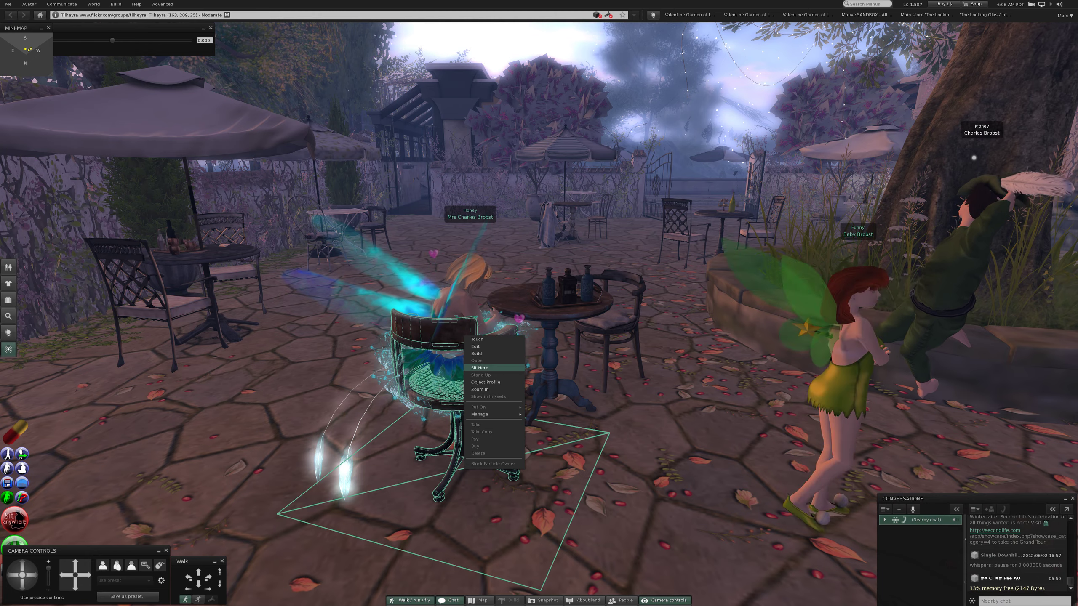
{"action": "left_click", "coordinate": [484, 367]}
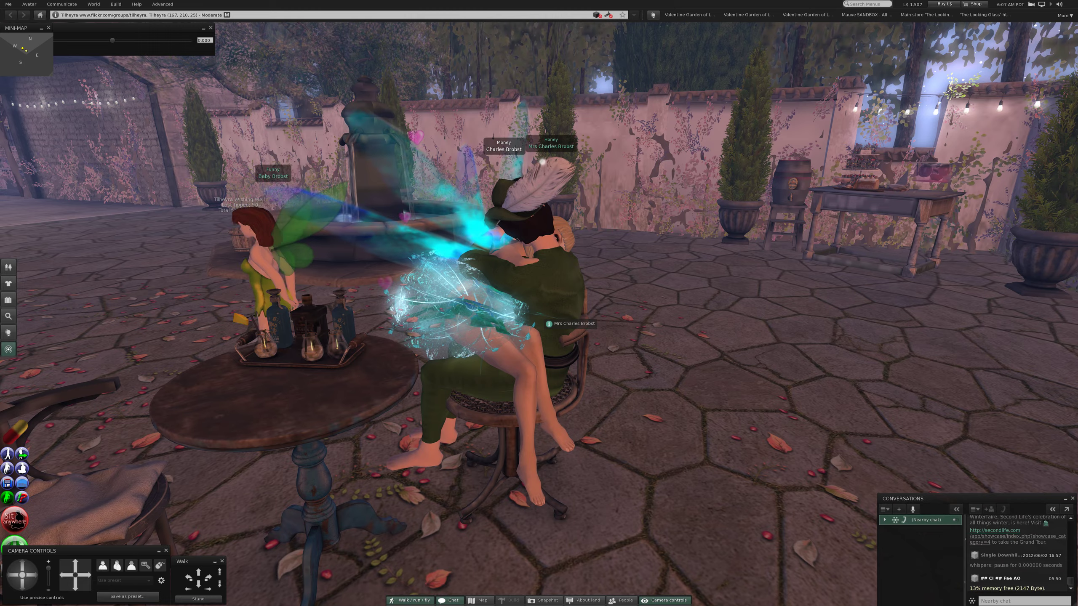
{"action": "key", "text": "Escape"}
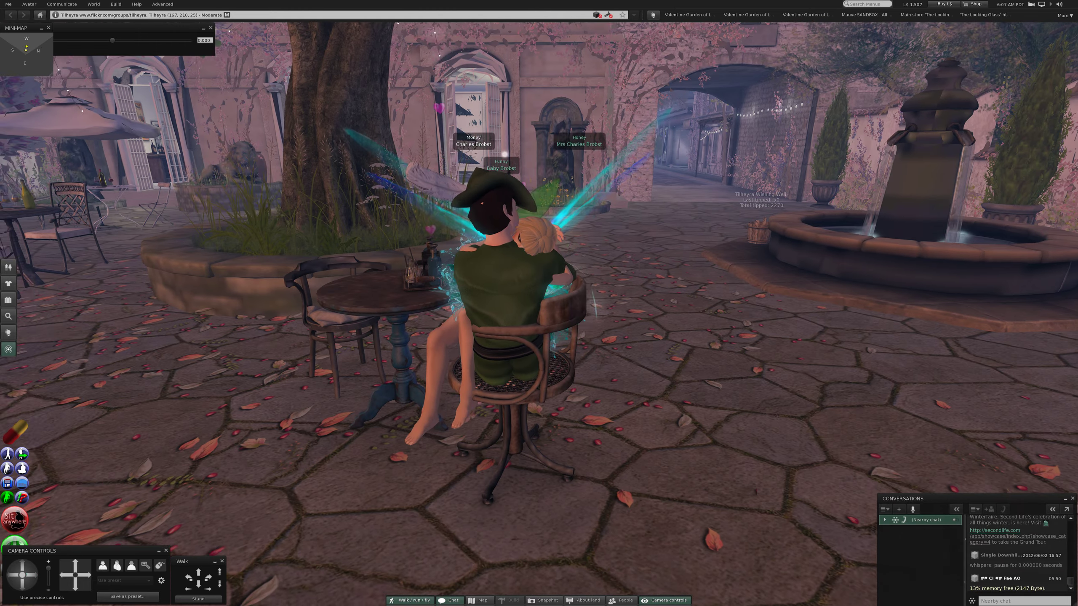
{"action": "key", "text": "Right"}
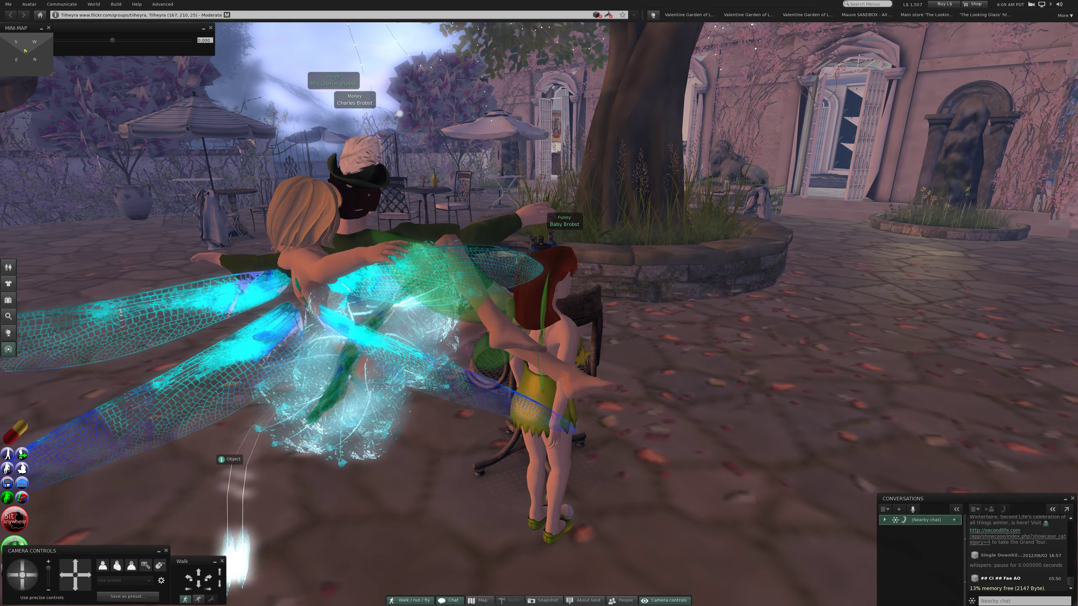
Swing the view toward the umbrella tables and garden gate, then back behind the avatar.
{"action": "key", "text": "Left"}
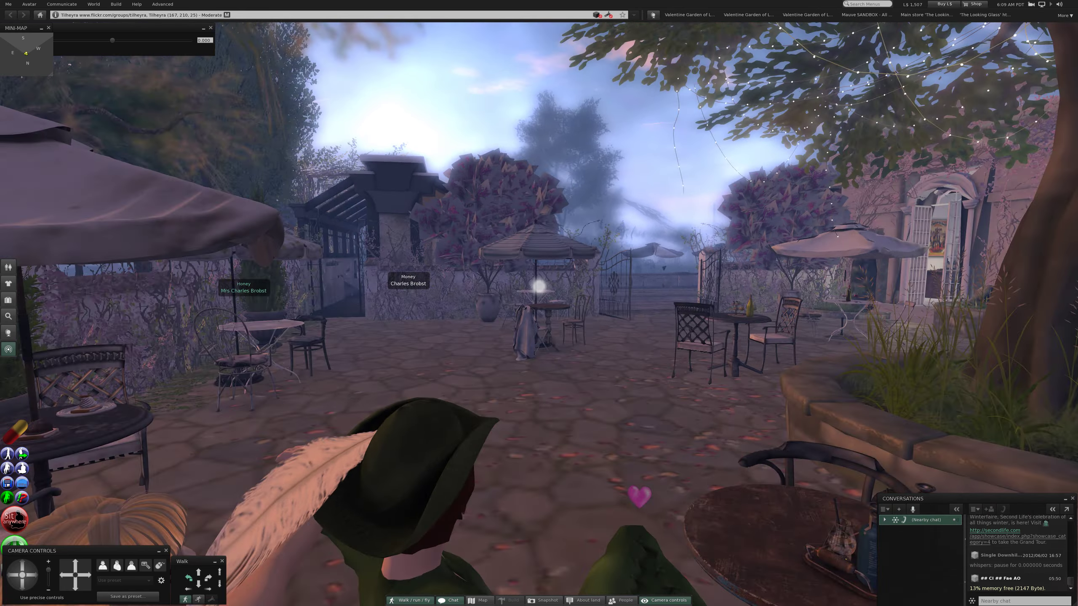
{"action": "key", "text": "Left"}
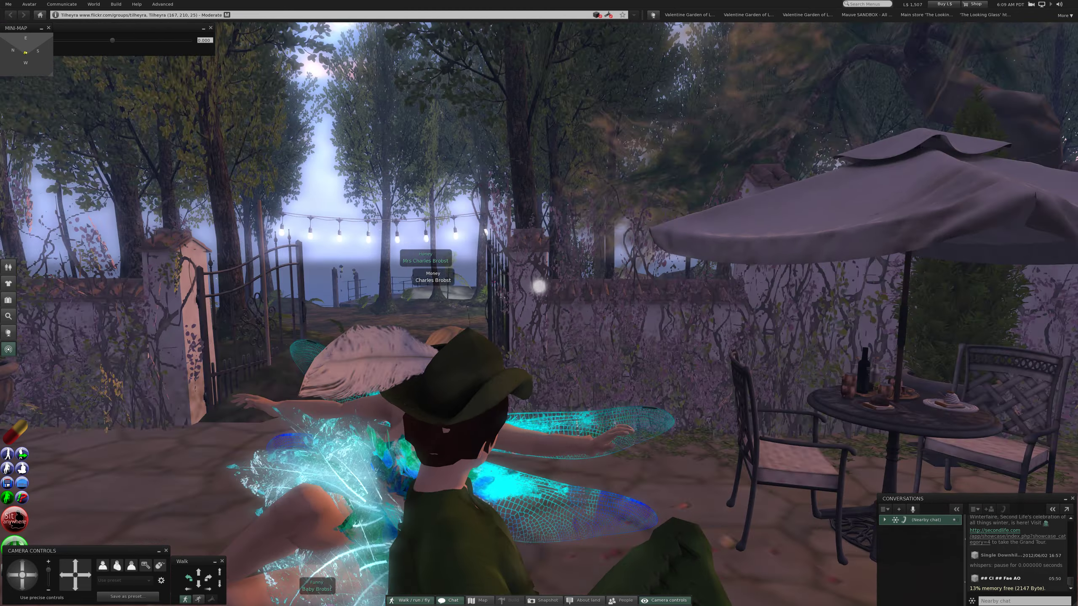
{"action": "key", "text": "Right"}
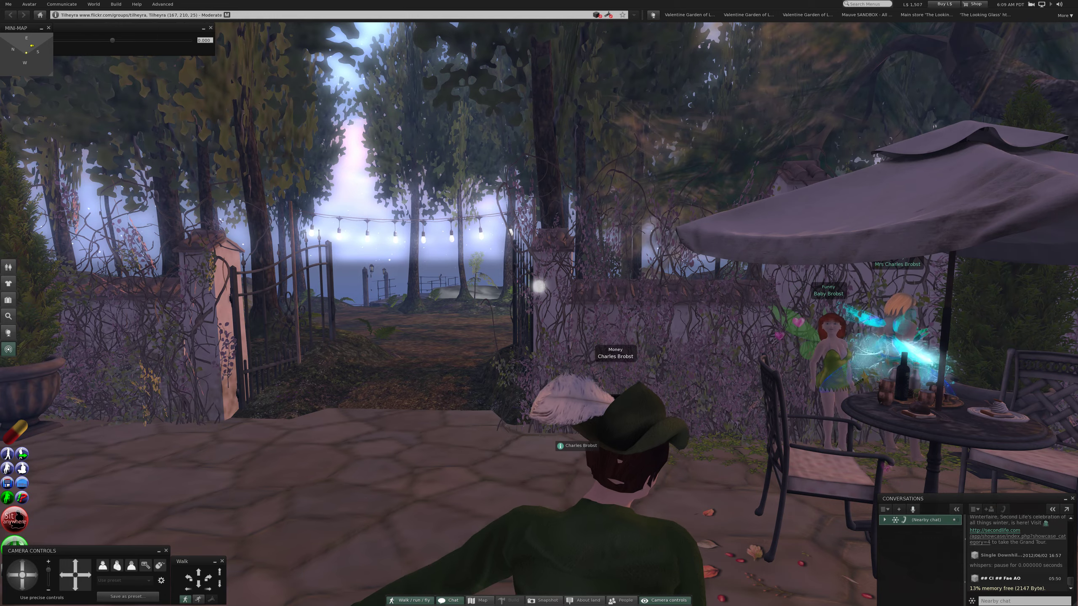
Walk toward the glasshouse and turn to face the umbrella table.
{"action": "key", "text": "Right"}
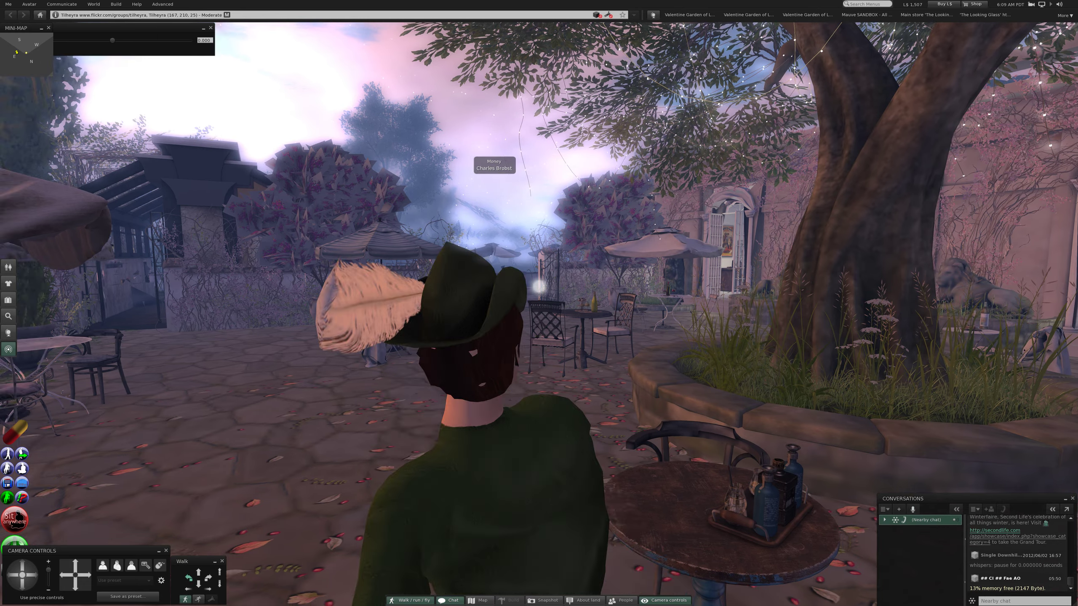
{"action": "key", "text": "Left"}
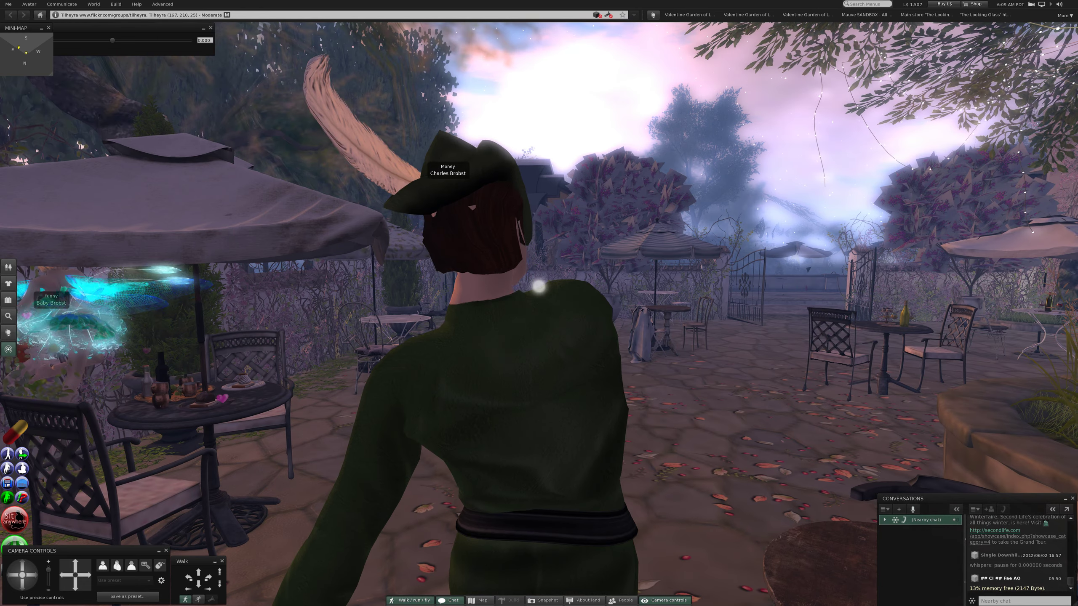
{"action": "key", "text": "Up"}
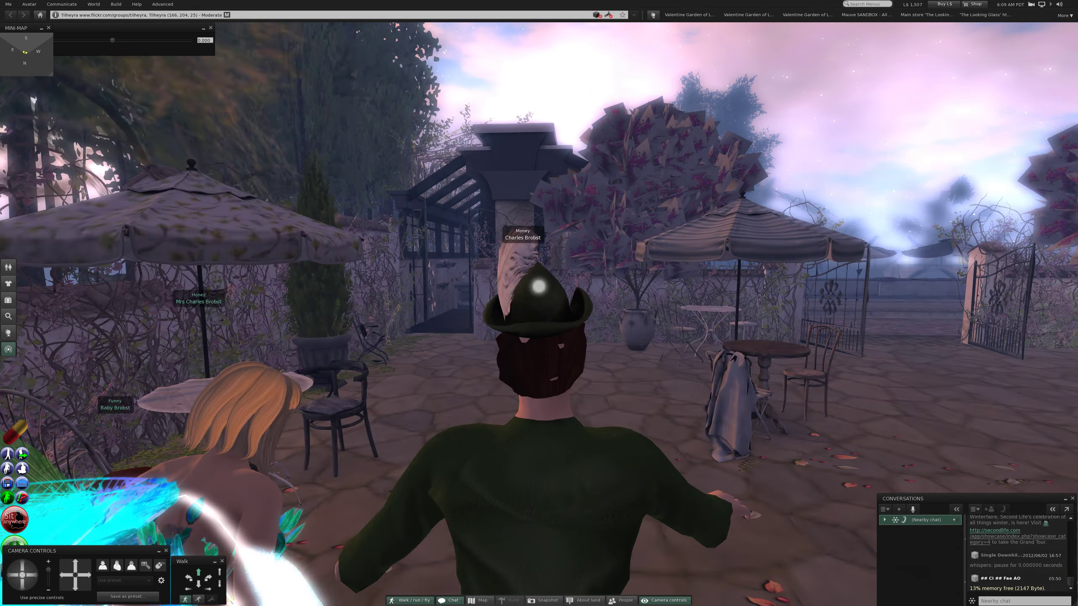
{"action": "key", "text": "Left"}
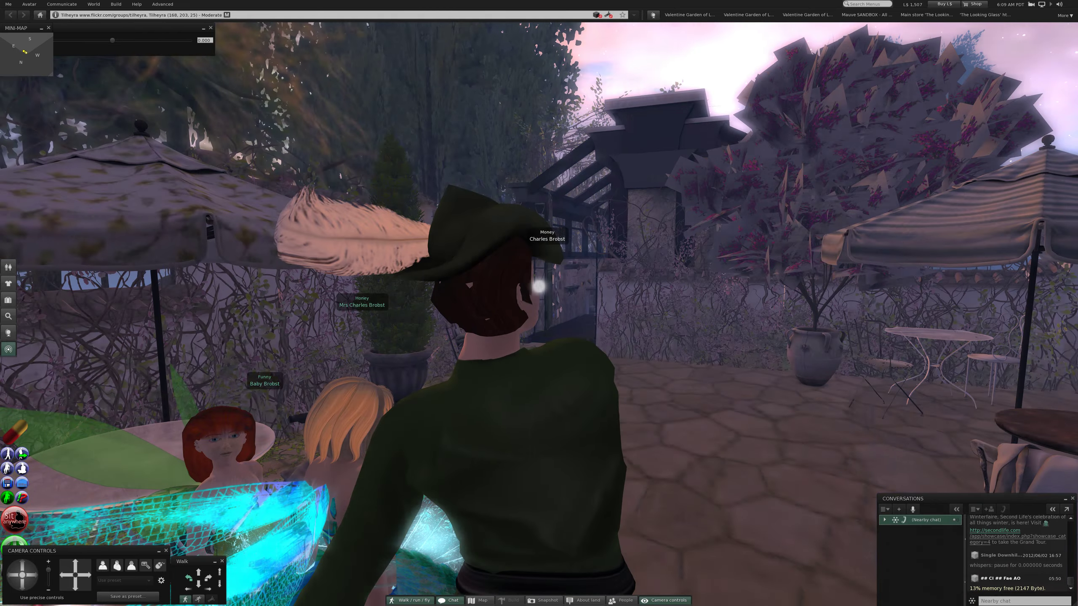
{"action": "key", "text": "Left"}
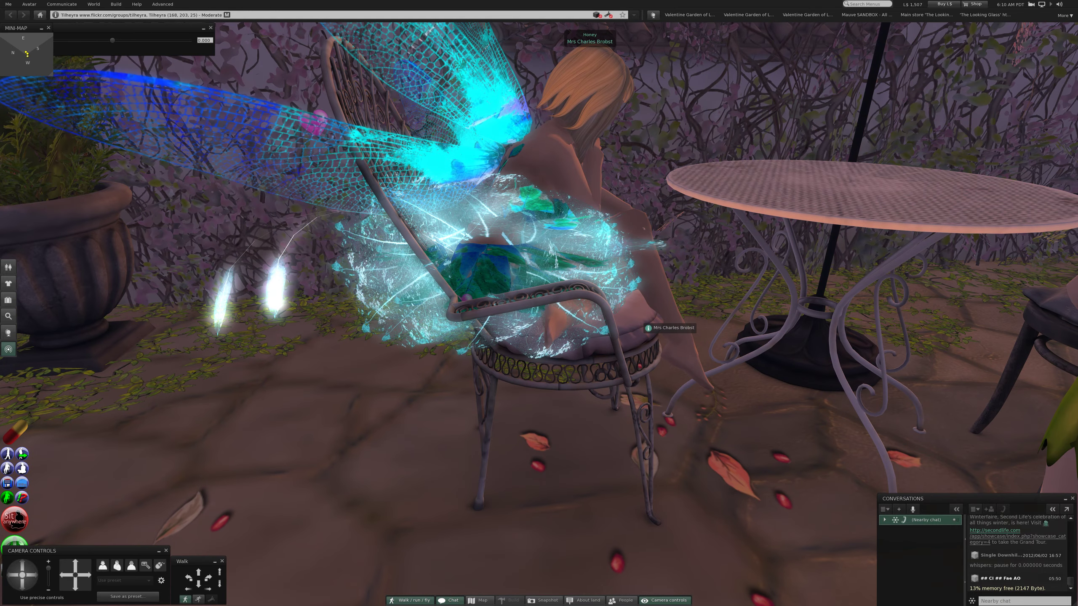
Sit on the Nutmeg French Cafe Iron Chair, bringing up its Cuddle pose menu.
{"action": "right_click", "coordinate": [645, 327]}
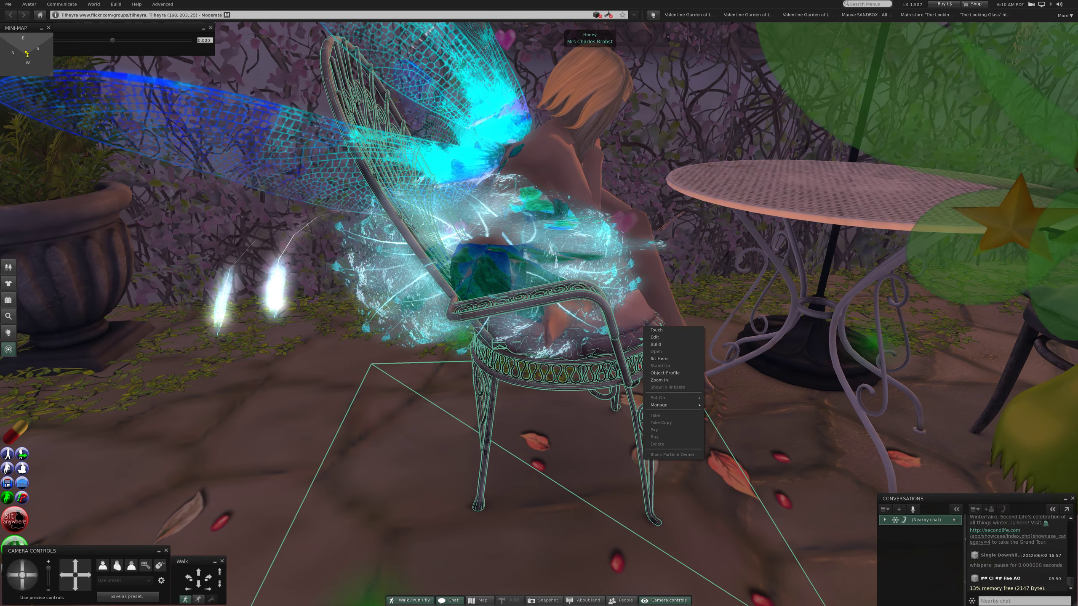
{"action": "left_click", "coordinate": [657, 358]}
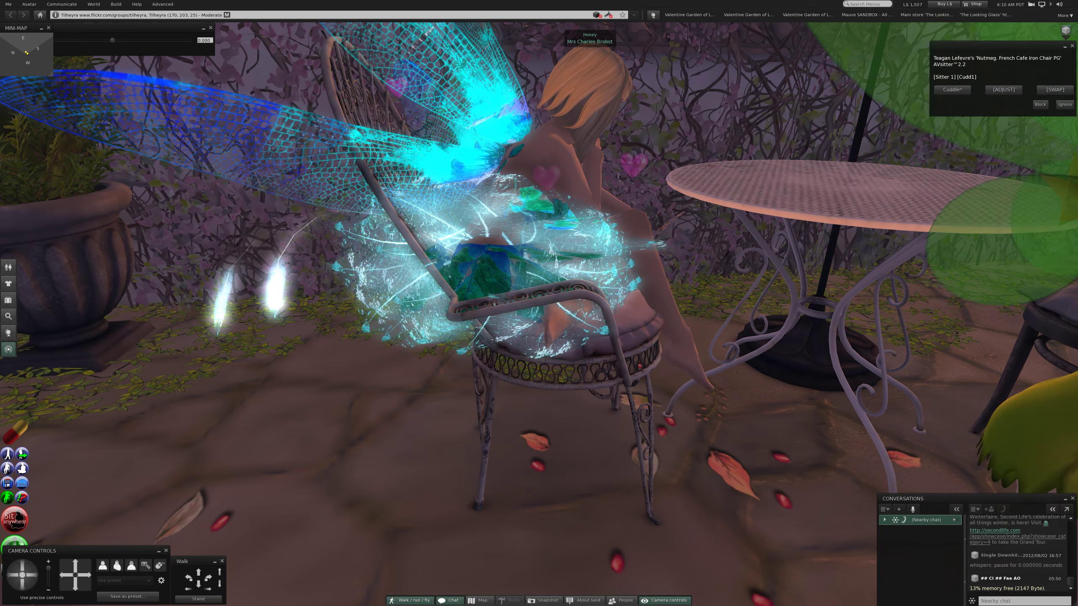